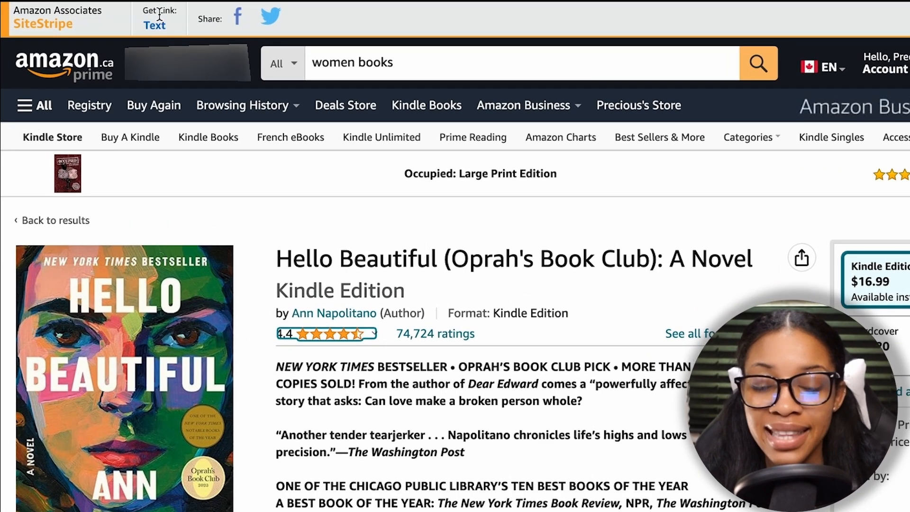
Step: Generate a short affiliate text link for the Hello Beautiful book page with SiteStripe
left_click(158, 29)
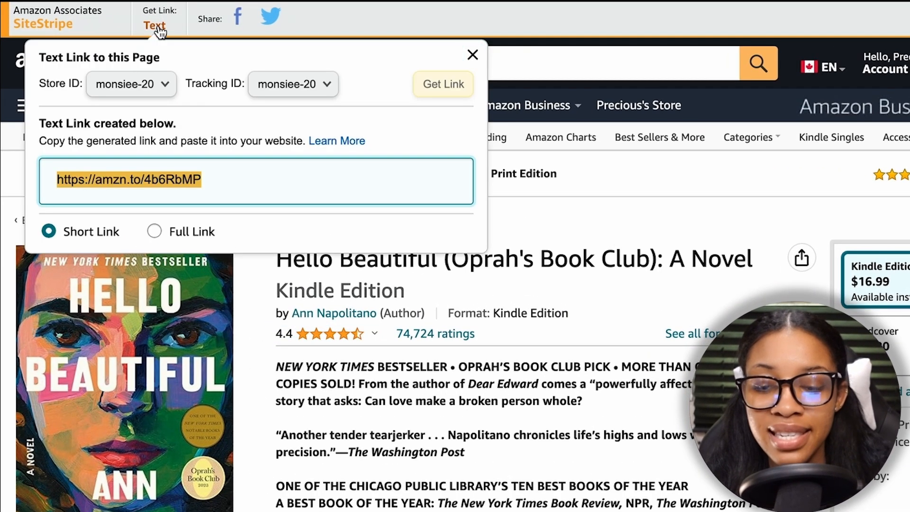
left_click(148, 179)
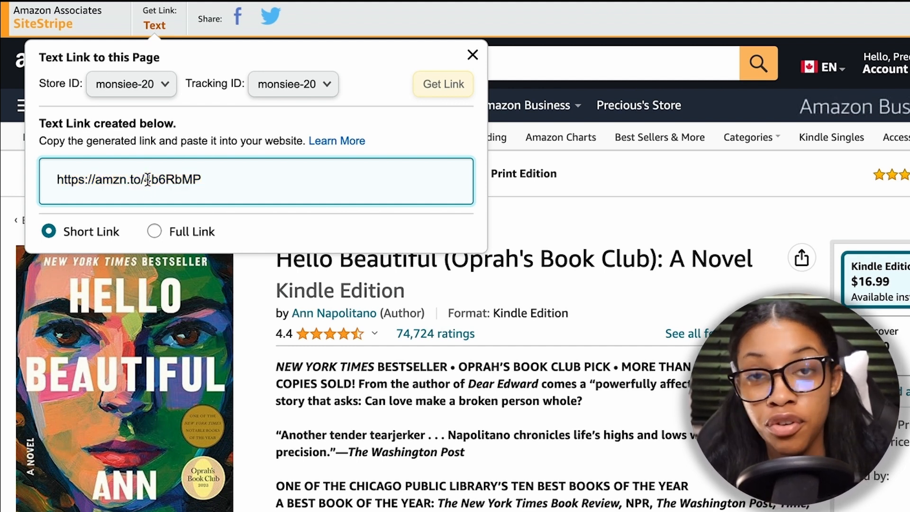
Step: Switch to HeyGen and open the URL to UGC tool, ready to receive a product listing link
scroll(355, 452, "down", 3)
scroll(356, 453, "down", 2)
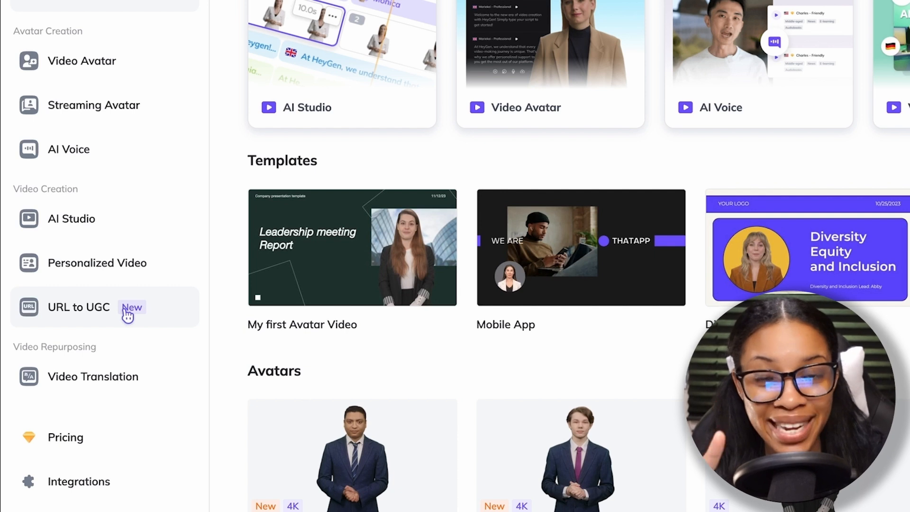
left_click(68, 316)
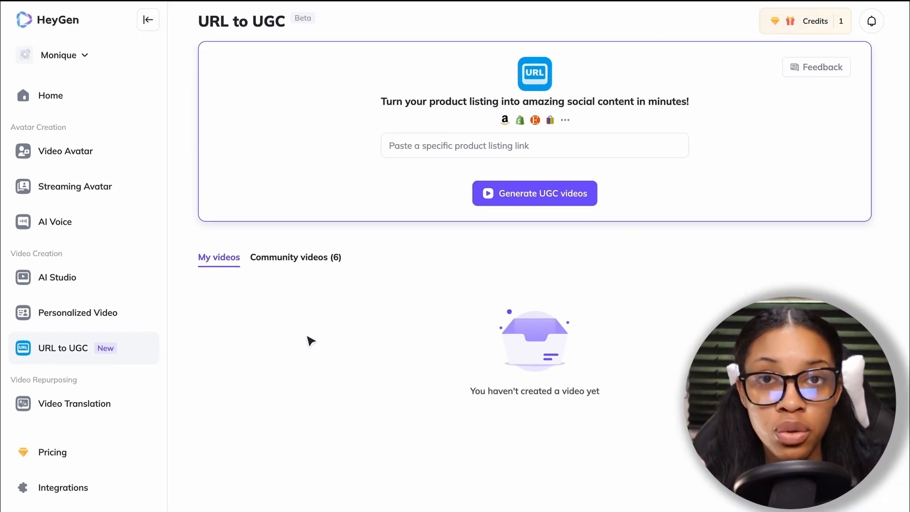
left_click(413, 148)
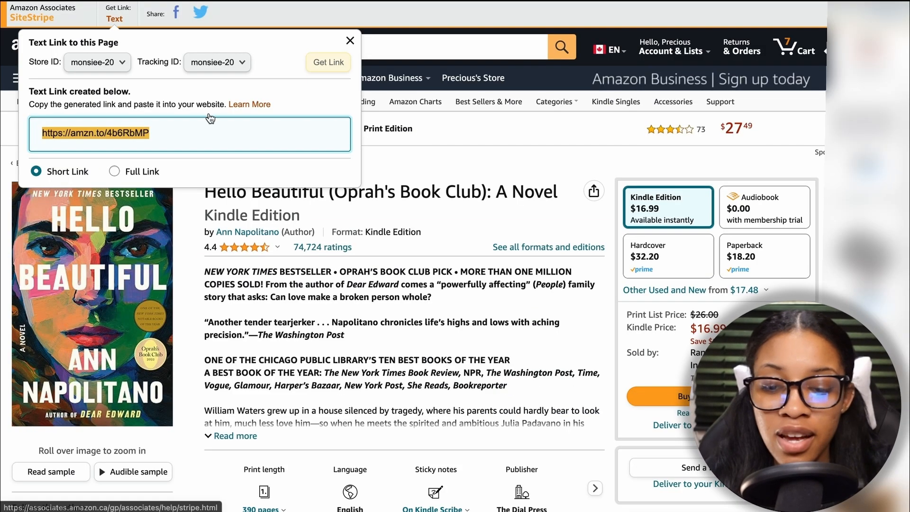
Step: Copy the short Amazon link of the book and use it as HeyGen's product listing link to generate UGC videos
right_click(128, 139)
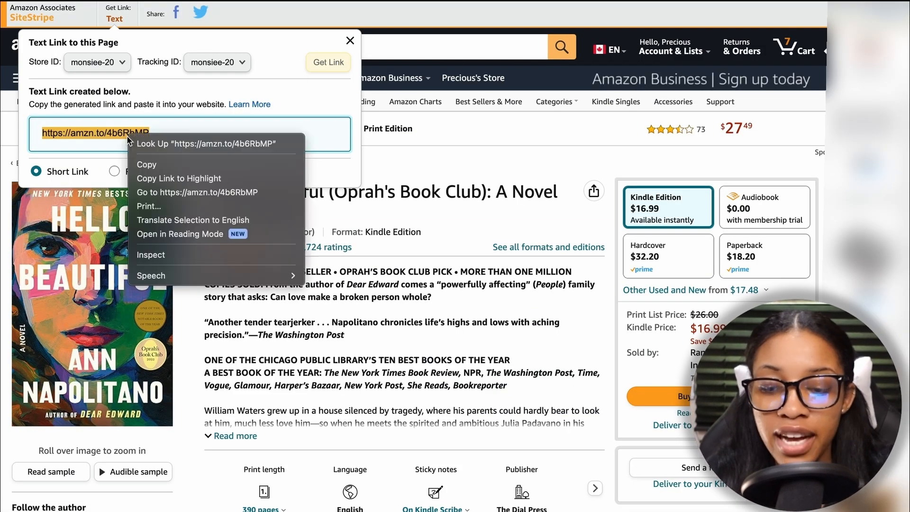
left_click(162, 165)
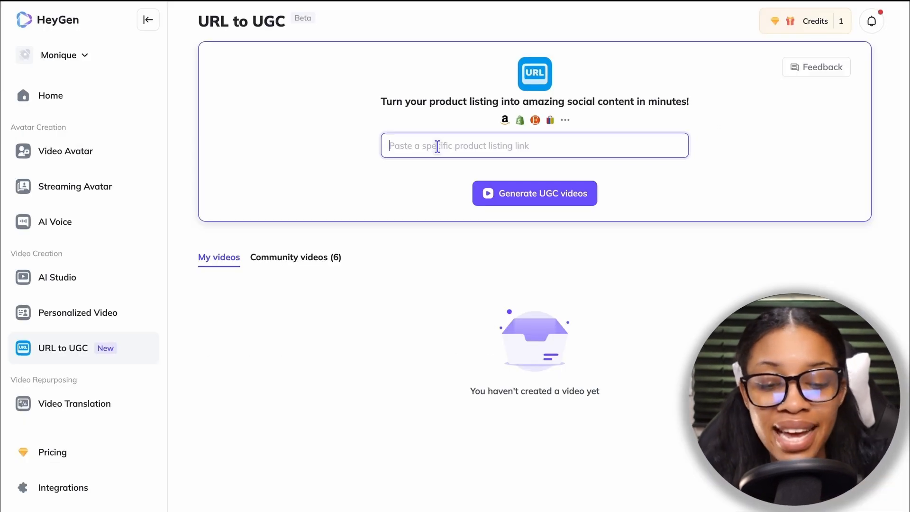
key("ctrl+v")
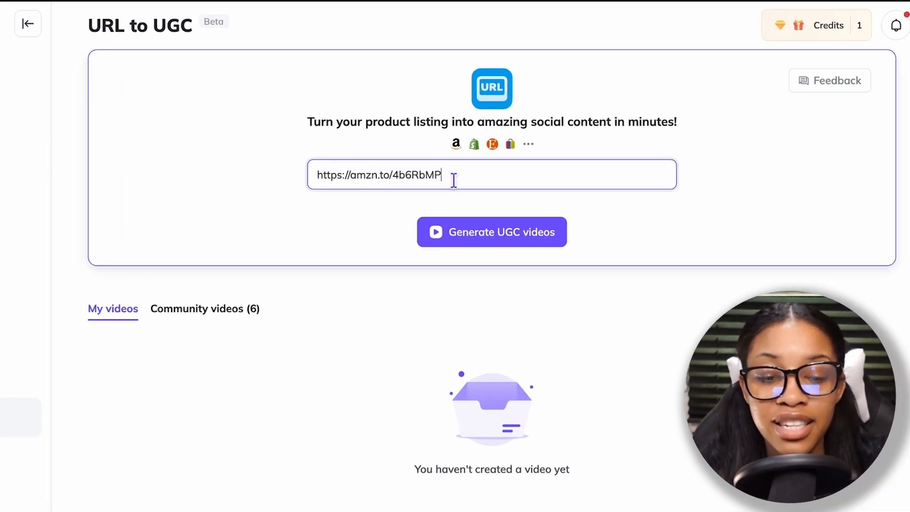
left_click(491, 237)
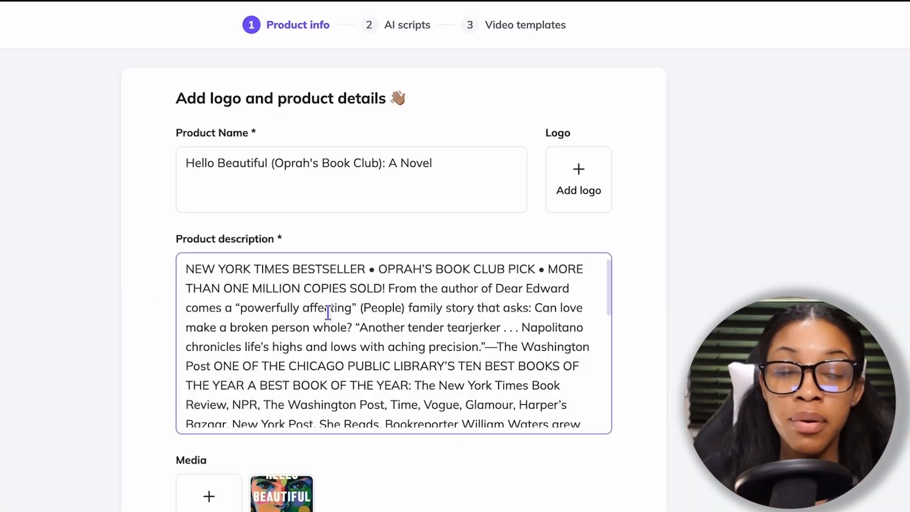
Step: Review the imported product name, description and media in HeyGen against the book's Amazon listing
scroll(396, 207, "down", 1)
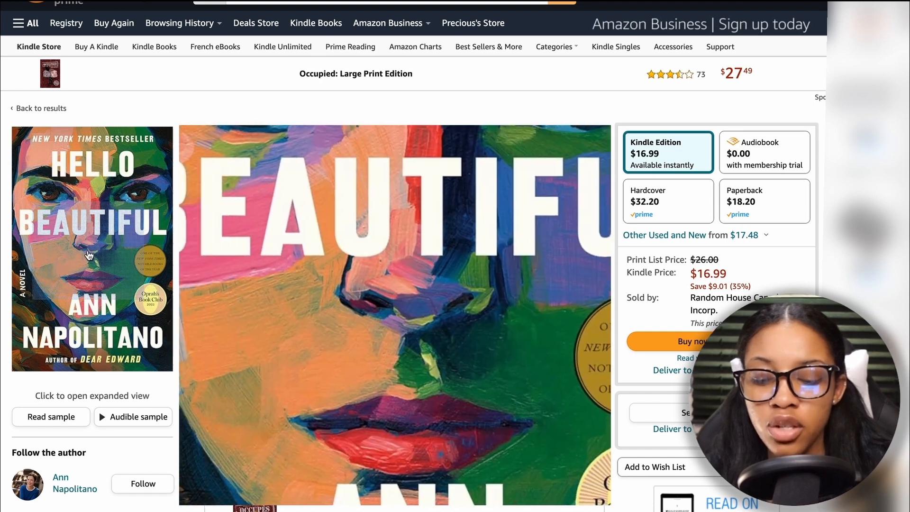
scroll(219, 372, "down", 8)
scroll(320, 59, "up", 9)
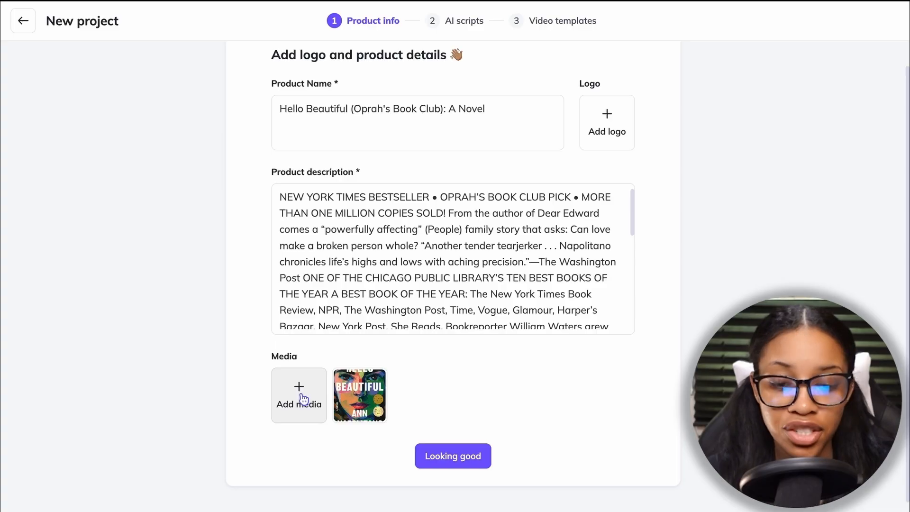
scroll(453, 279, "down", 5)
scroll(453, 280, "up", 4)
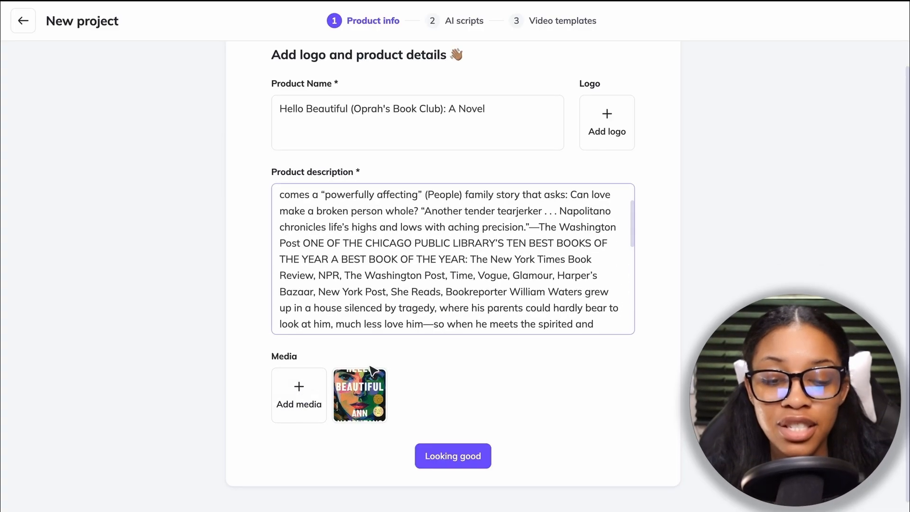
left_click(387, 325)
scroll(406, 293, "down", 10)
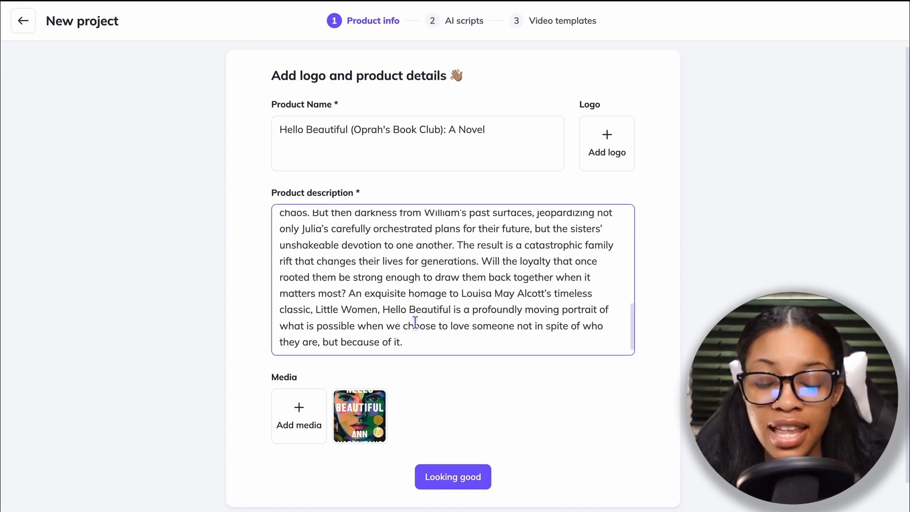
scroll(412, 292, "up", 6)
scroll(412, 291, "up", 2)
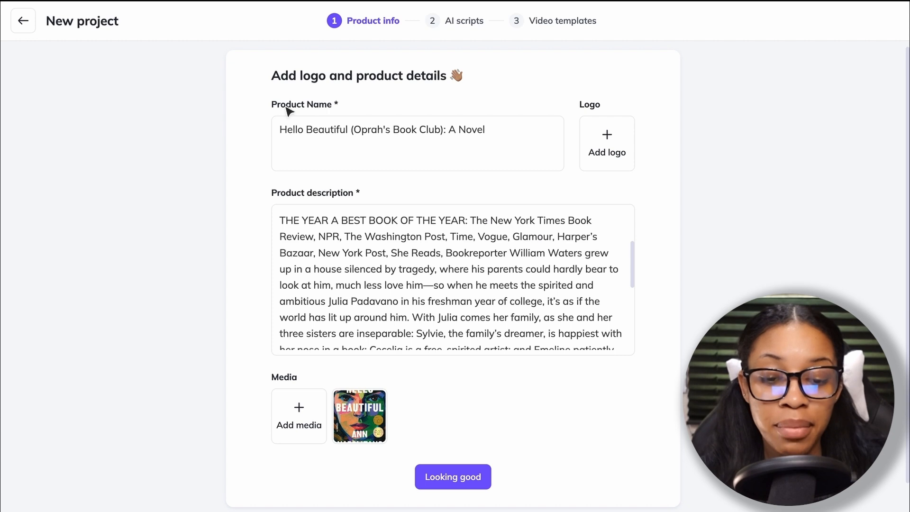
Step: Accept the imported product details and set the target audience to "Women, book enthusiats, readers"
scroll(463, 370, "down", 1)
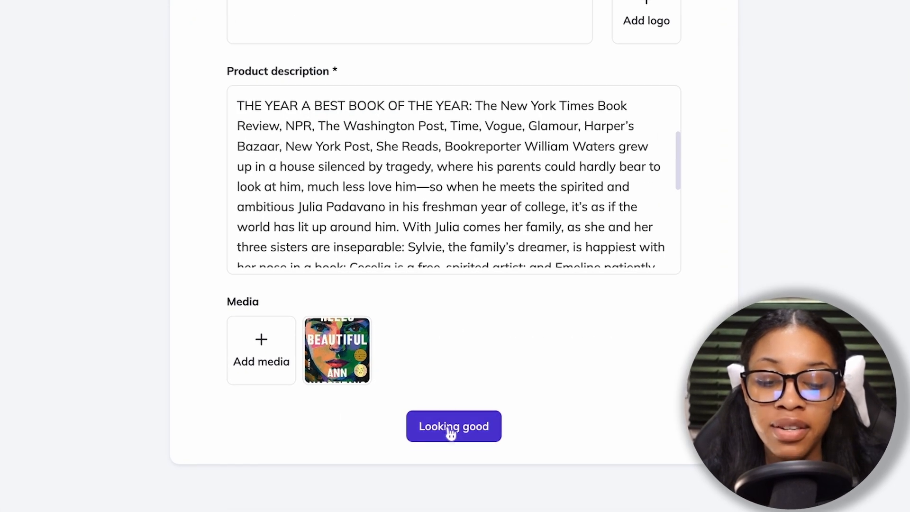
left_click(451, 432)
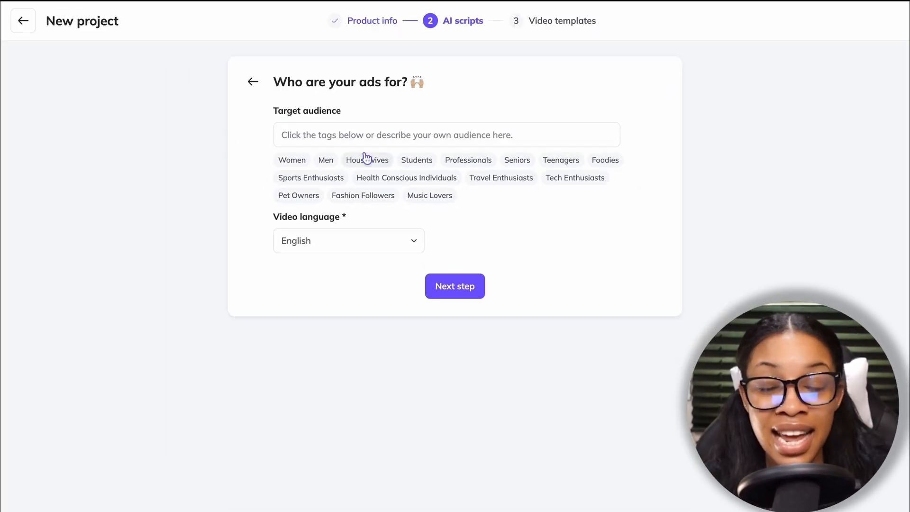
left_click(309, 137)
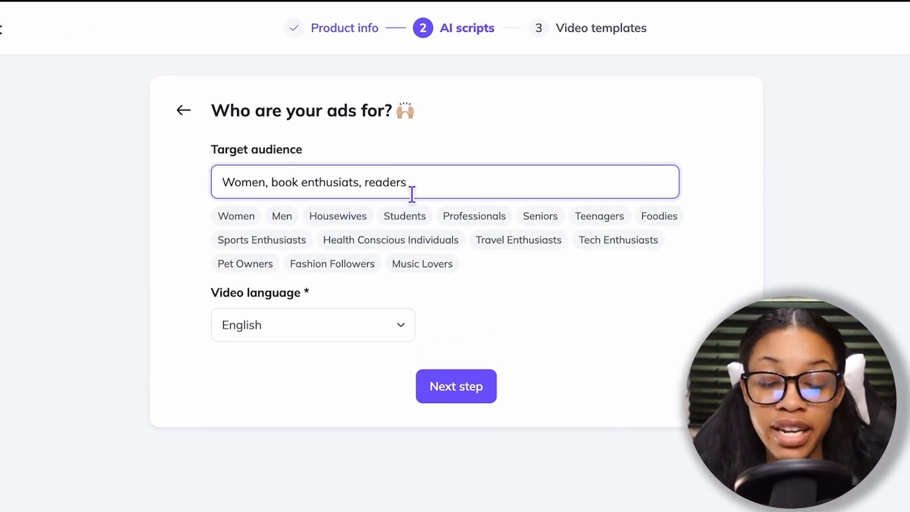
Step: Look through the video languages, choose English and proceed to the AI-generated scripts
left_click(320, 328)
scroll(295, 476, "down", 5)
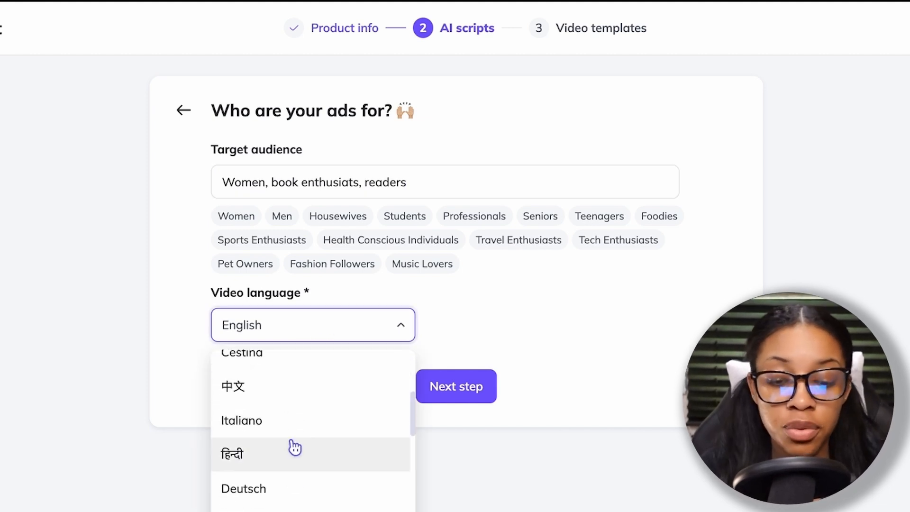
scroll(294, 448, "up", 5)
left_click(267, 383)
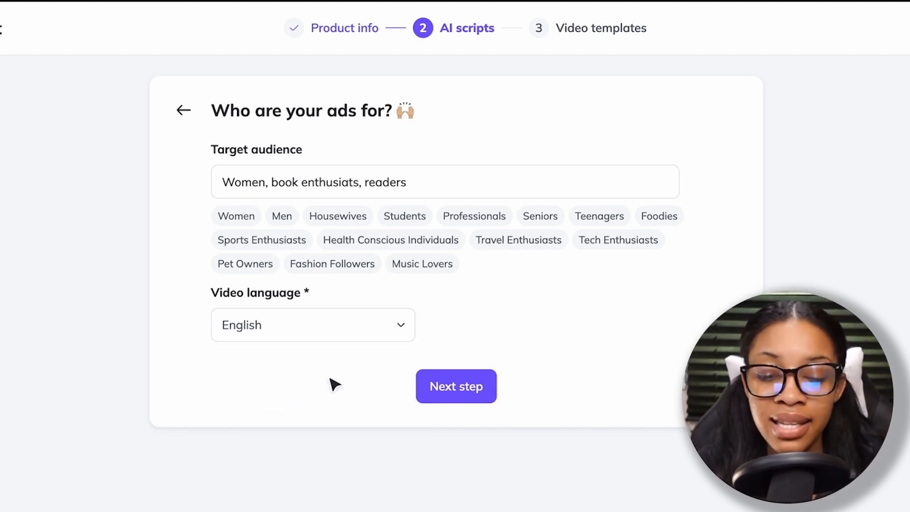
left_click(455, 392)
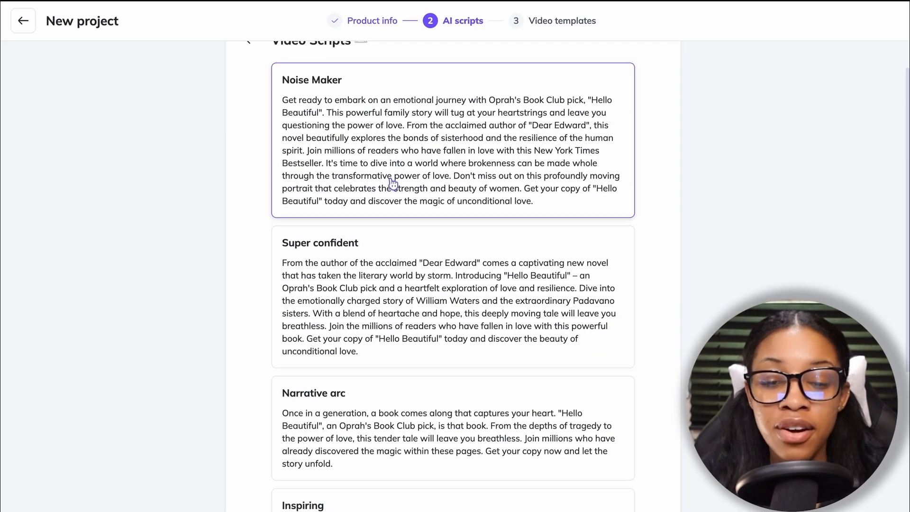
Step: Read through the generated video scripts and select the Super confident one
scroll(352, 102, "up", 1)
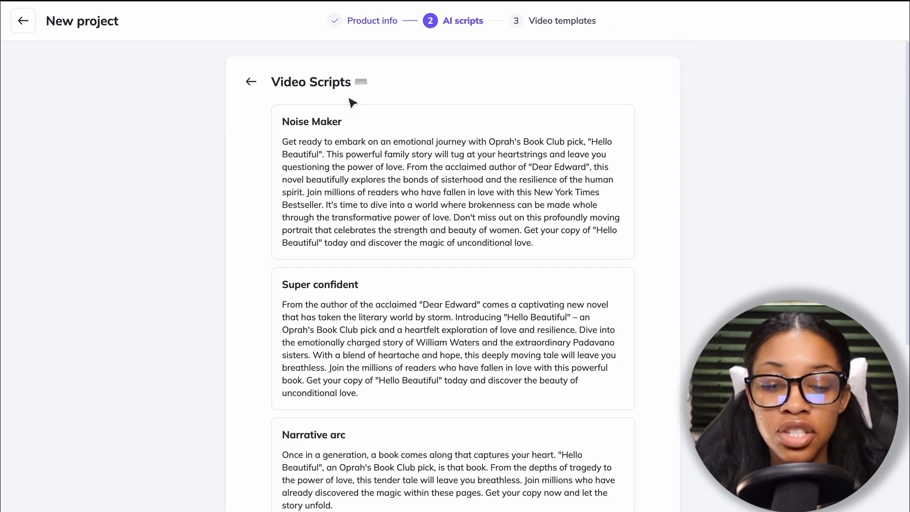
scroll(389, 237, "down", 5)
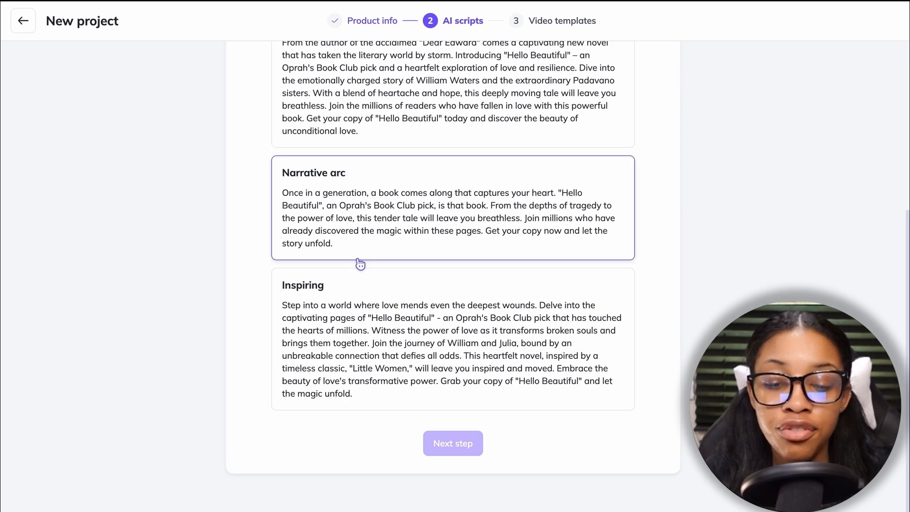
scroll(358, 308, "up", 4)
scroll(359, 261, "up", 2)
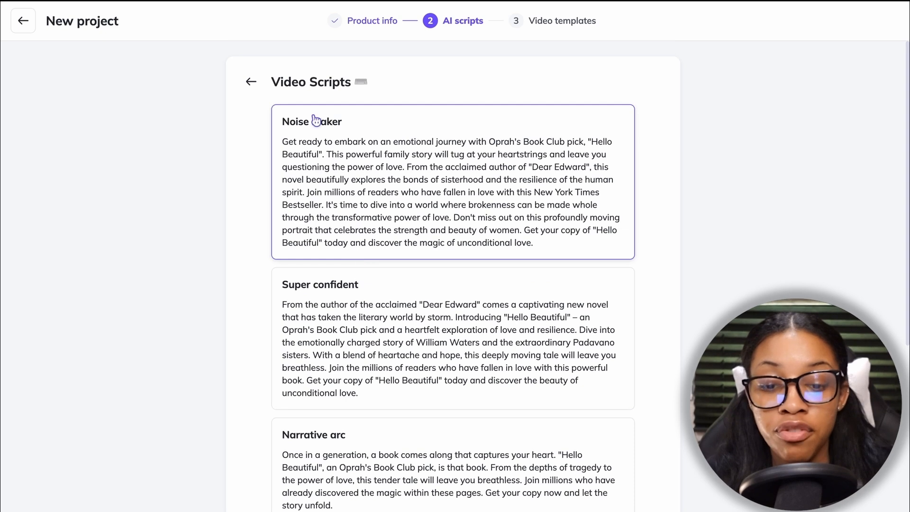
scroll(349, 274, "down", 2)
scroll(349, 212, "down", 2)
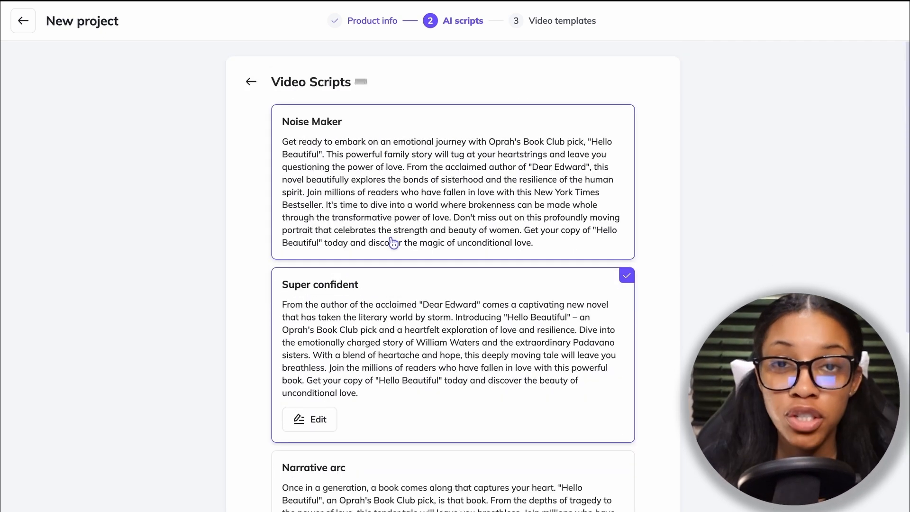
Step: Rewrite the Super confident script as a shorter personal recommendation opening with "Hello Beautiful", adding "I know it left me breathless", and save it
scroll(400, 298, "down", 4)
scroll(405, 273, "down", 3)
scroll(405, 273, "up", 6)
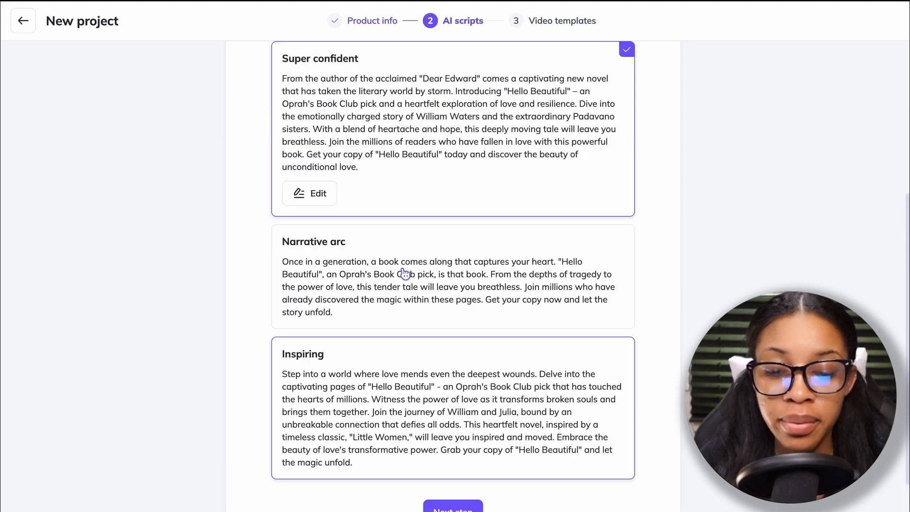
scroll(402, 237, "down", 4)
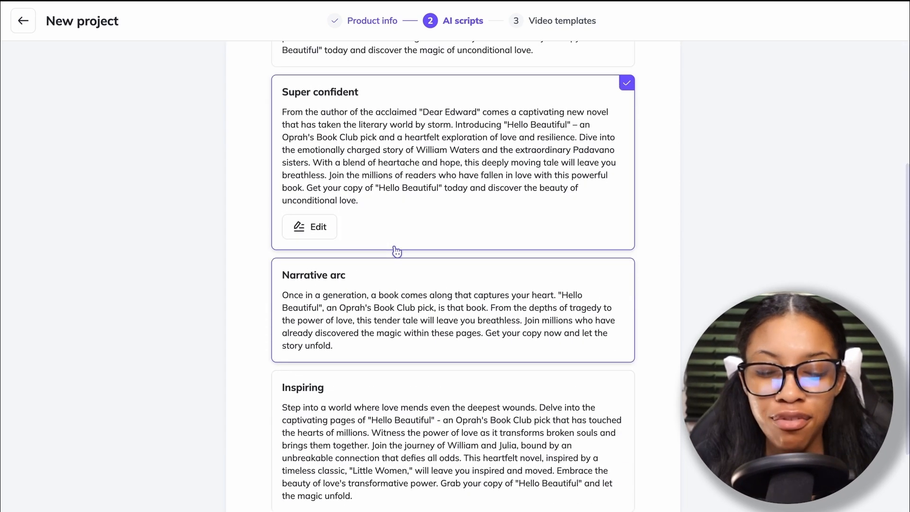
scroll(398, 222, "up", 2)
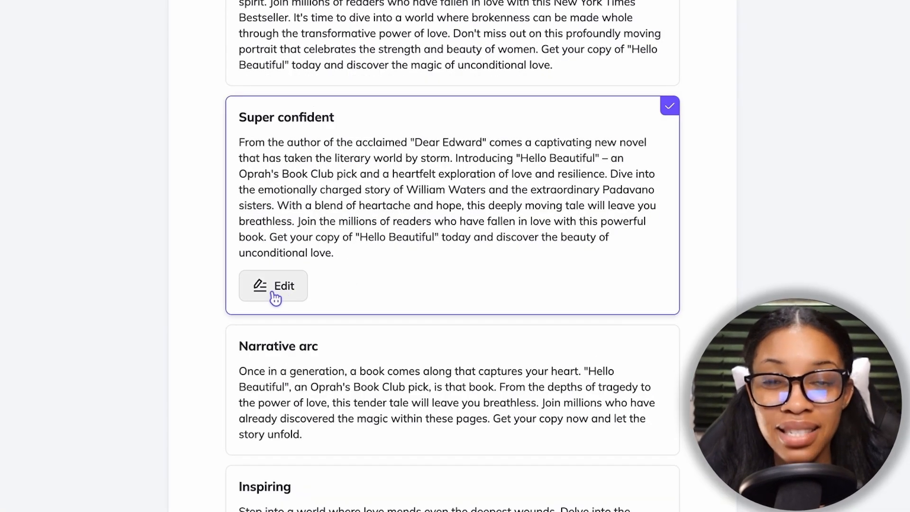
left_click(287, 287)
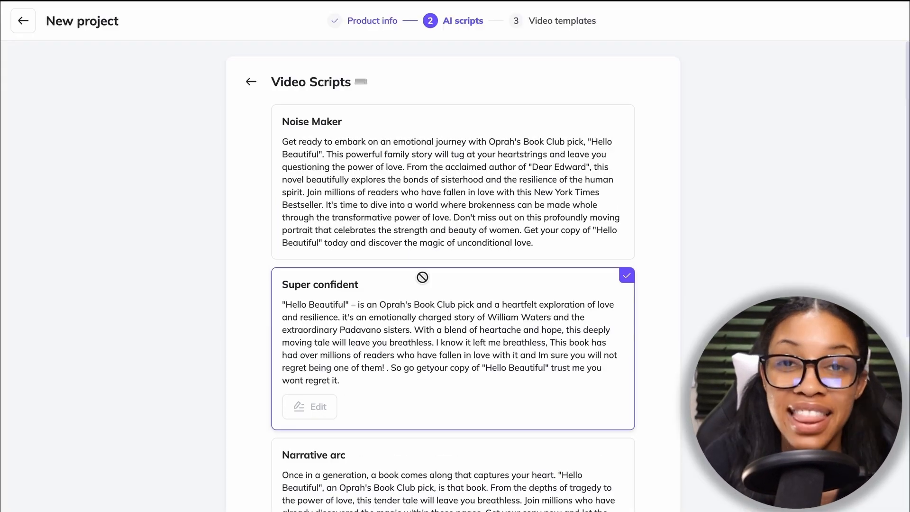
scroll(421, 276, "down", 4)
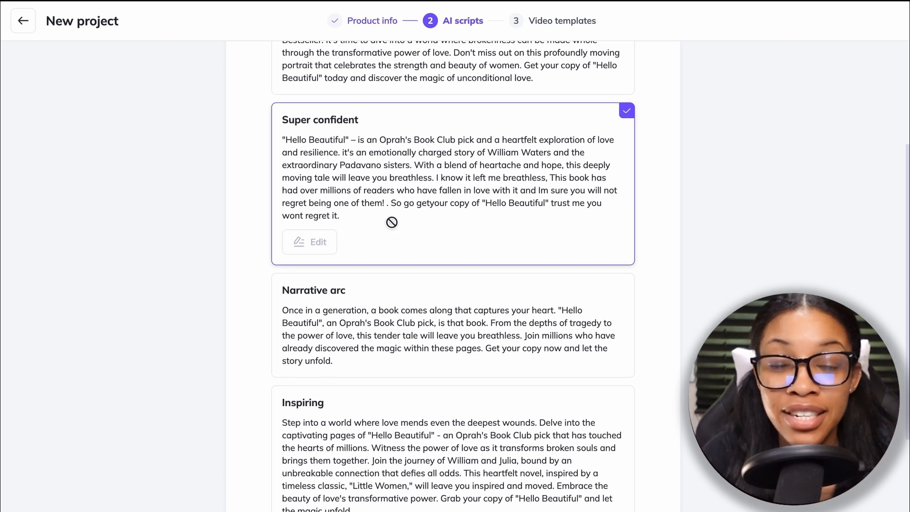
Step: Continue to the video templates with the edited script and browse the available template layouts
scroll(386, 223, "down", 4)
left_click(457, 392)
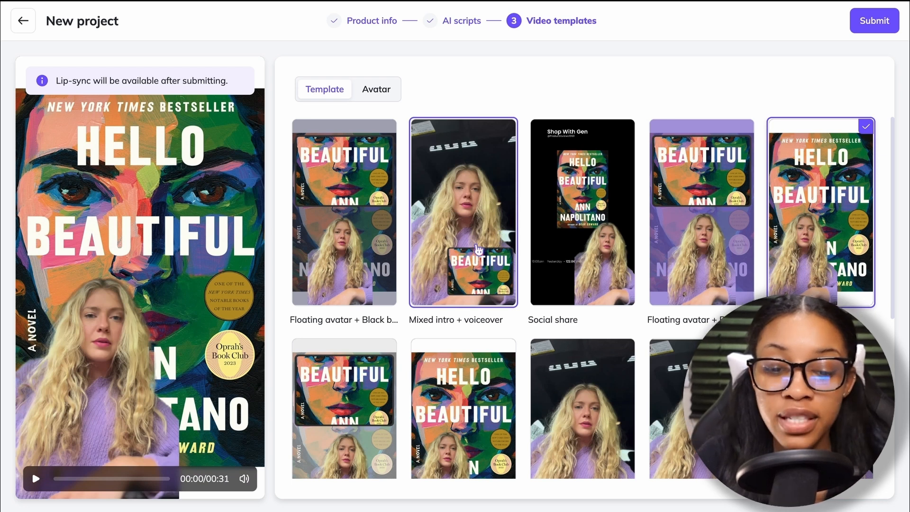
scroll(478, 250, "down", 5)
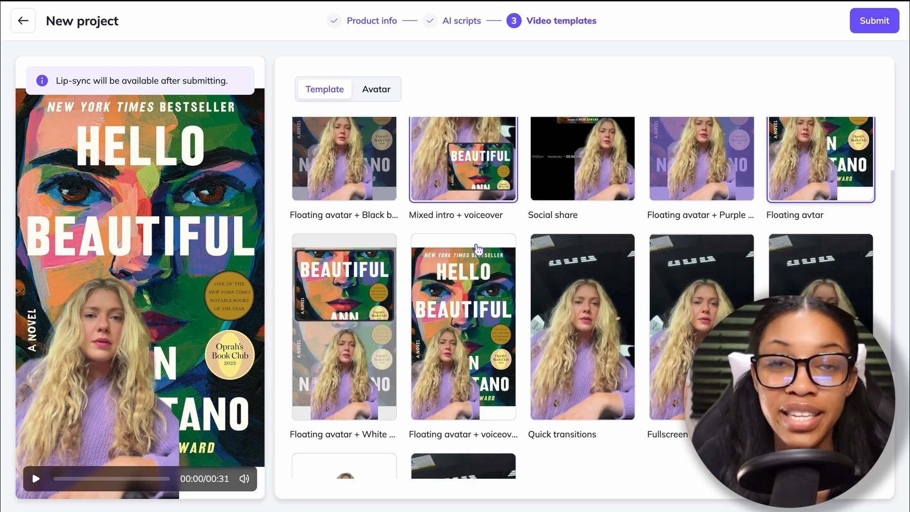
scroll(548, 369, "up", 5)
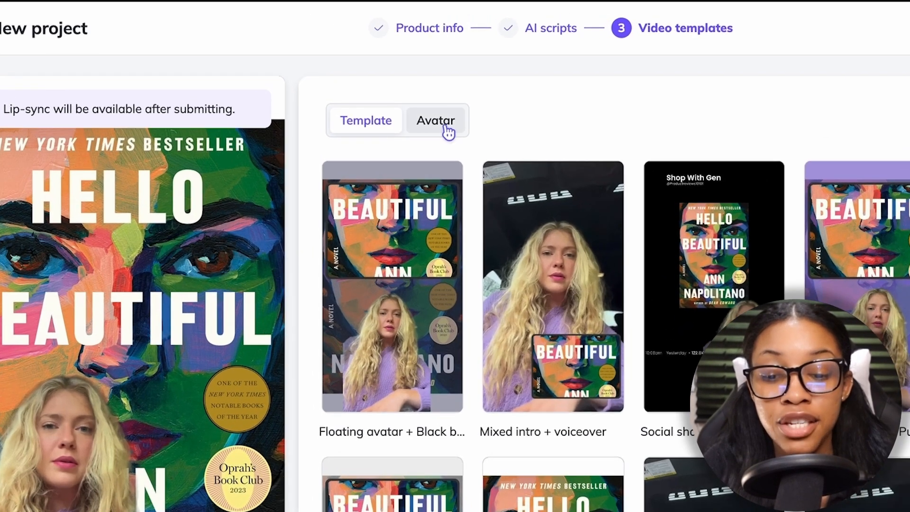
Step: Browse the verified HeyGen avatars, comparing the Daran, Gail and Kim variants available for the UGC video
left_click(447, 133)
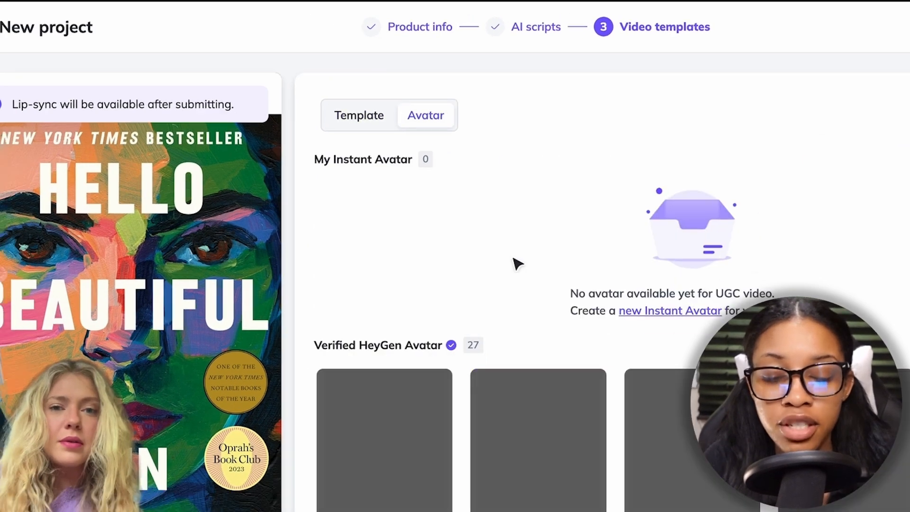
scroll(519, 390, "down", 10)
scroll(524, 392, "up", 6)
scroll(526, 393, "up", 8)
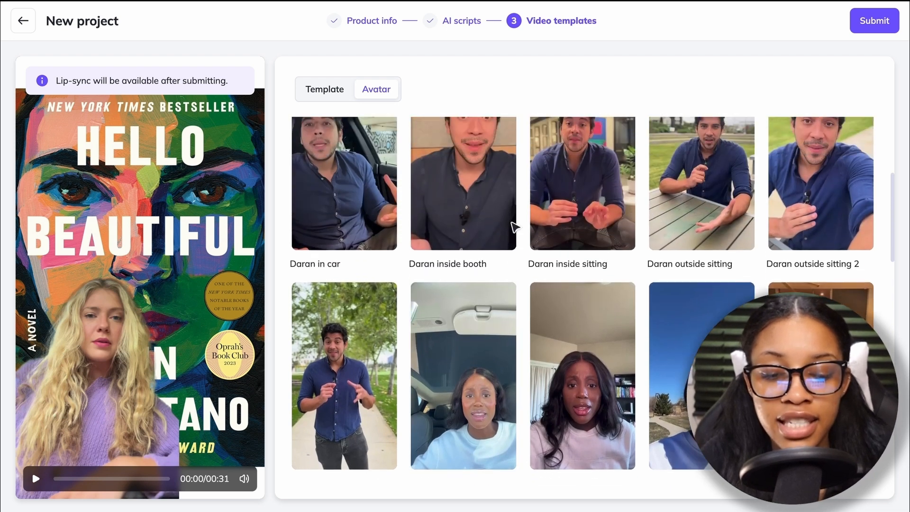
scroll(513, 284, "down", 5)
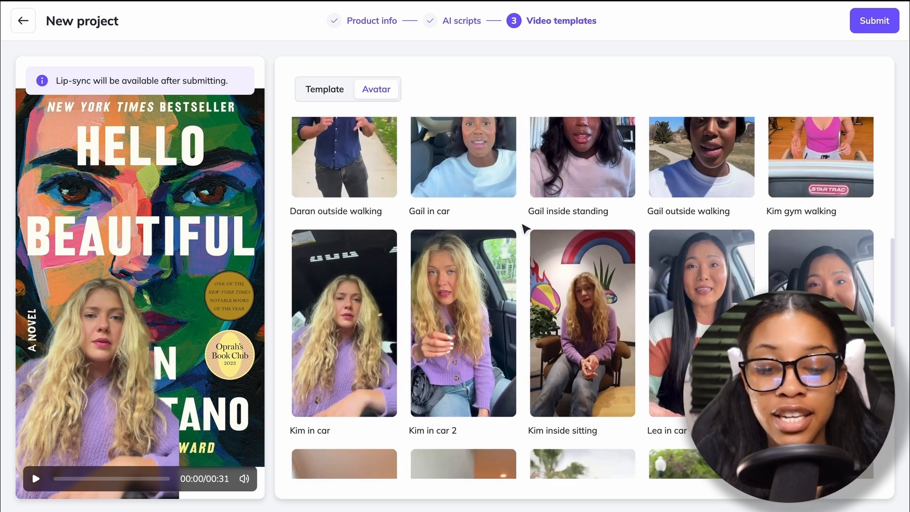
scroll(525, 230, "up", 1)
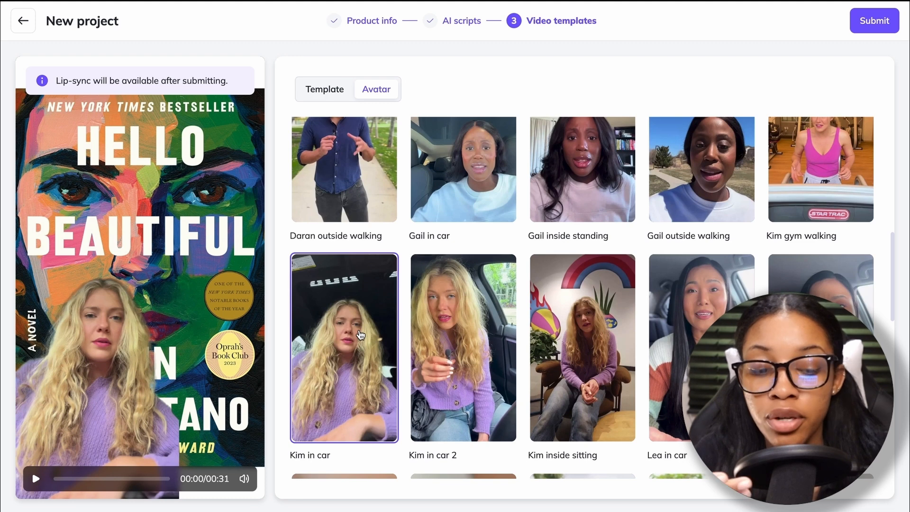
scroll(443, 185, "down", 3)
scroll(459, 298, "up", 4)
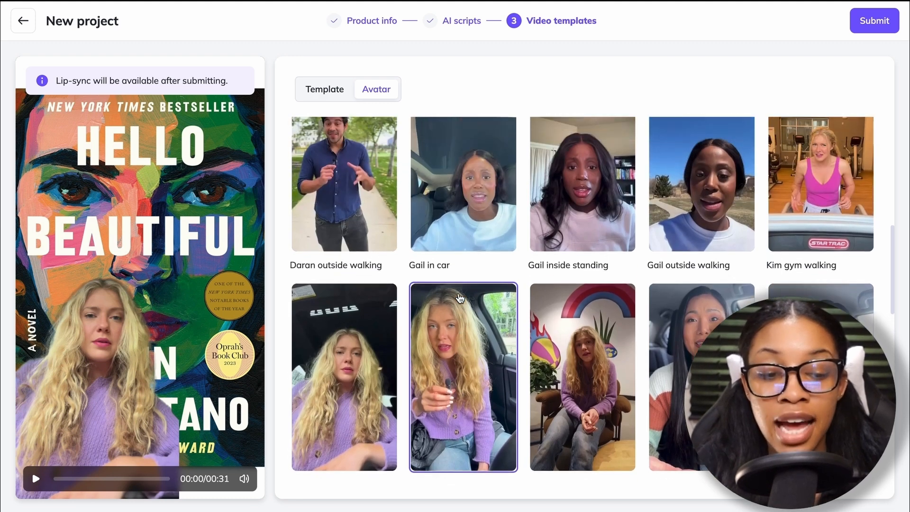
scroll(460, 298, "up", 5)
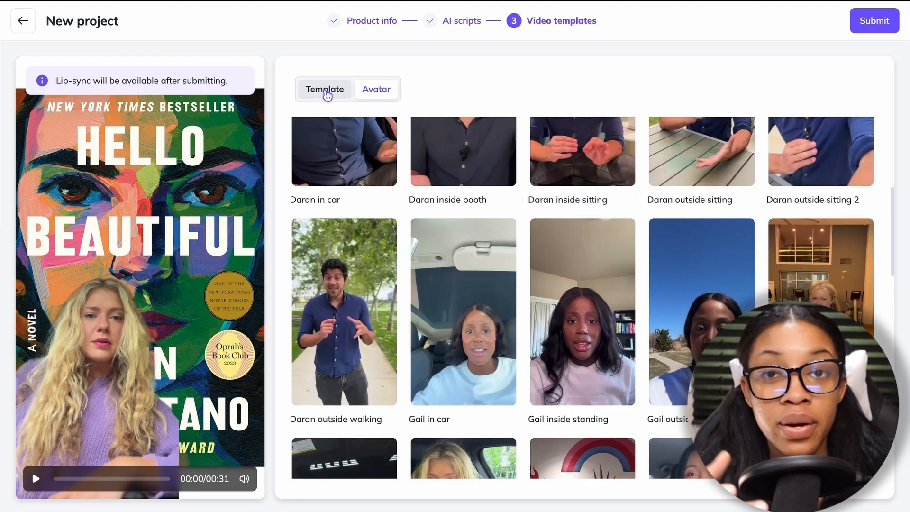
Step: Try the Social share and Fullscreen + videos templates, and scrub through the preview of the Fullscreen + videos layout
left_click(326, 91)
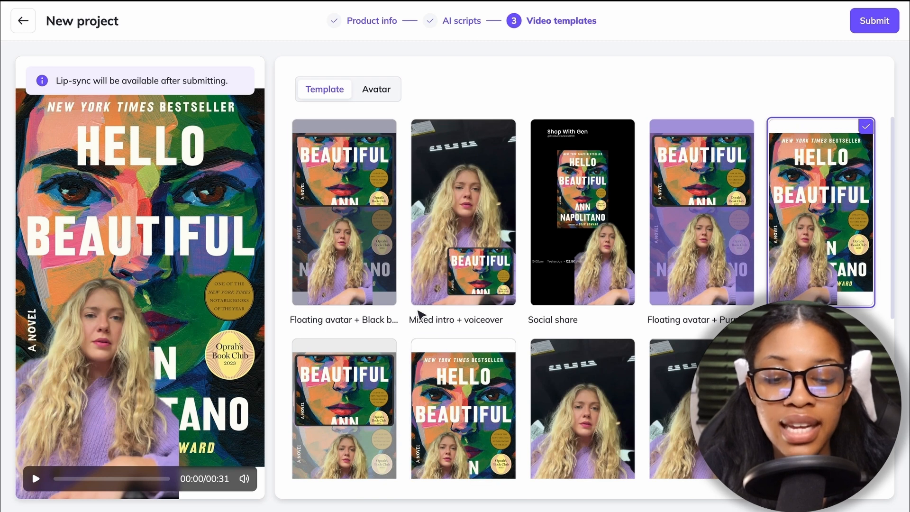
scroll(448, 332, "down", 4)
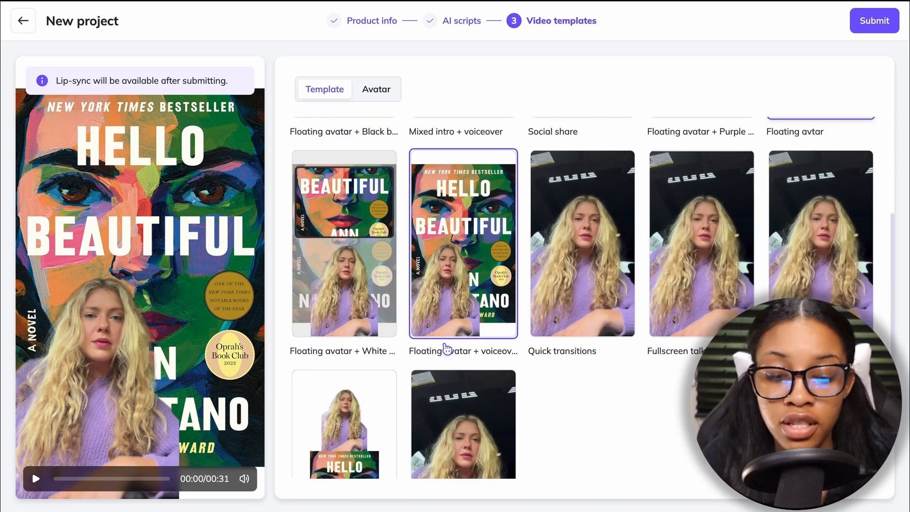
scroll(569, 342, "up", 4)
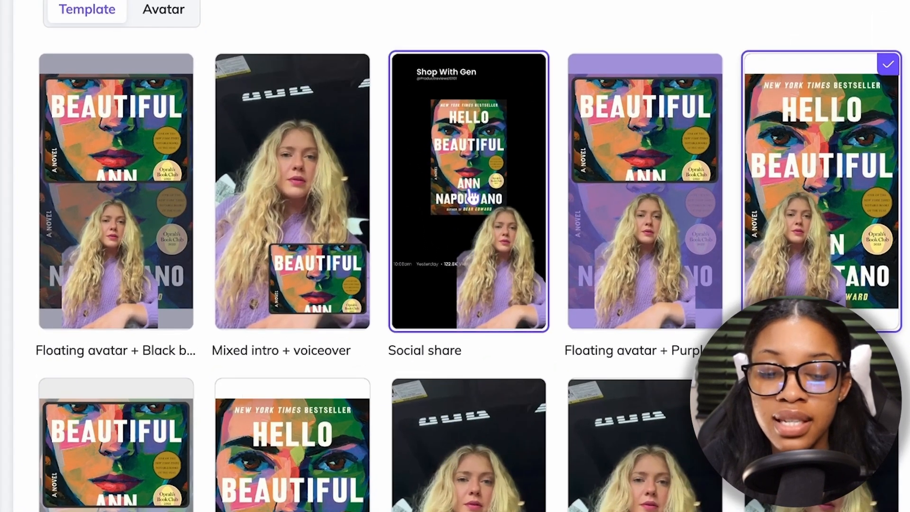
left_click(471, 194)
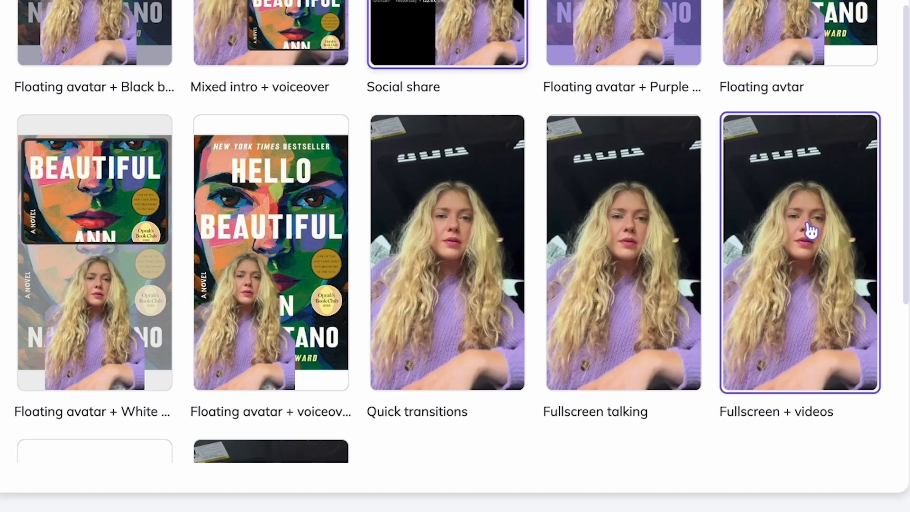
left_click(811, 232)
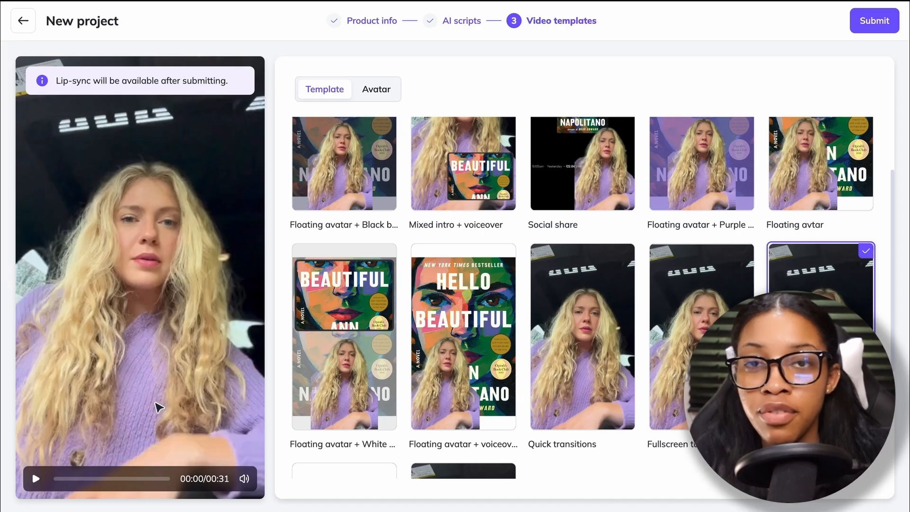
left_click_drag(60, 479, 90, 480)
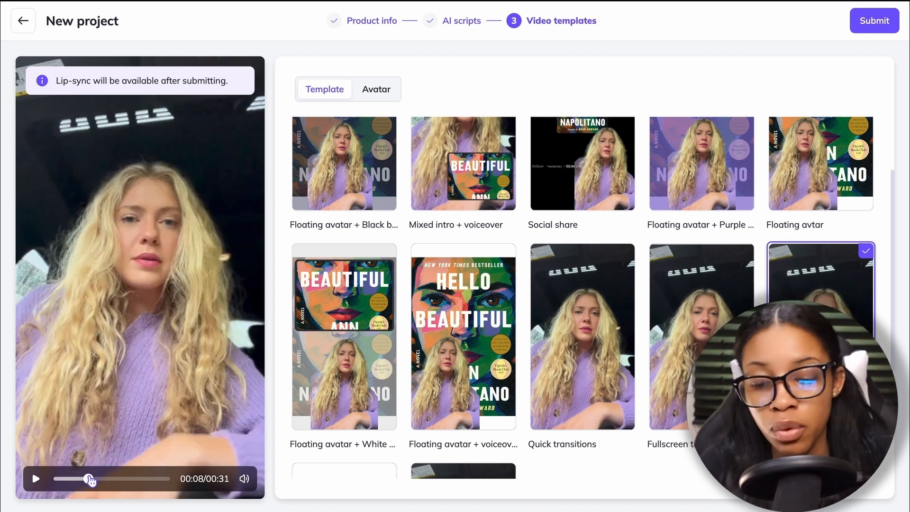
left_click_drag(90, 480, 121, 480)
Step: Select the Social share template for the book video
scroll(396, 368, "up", 1)
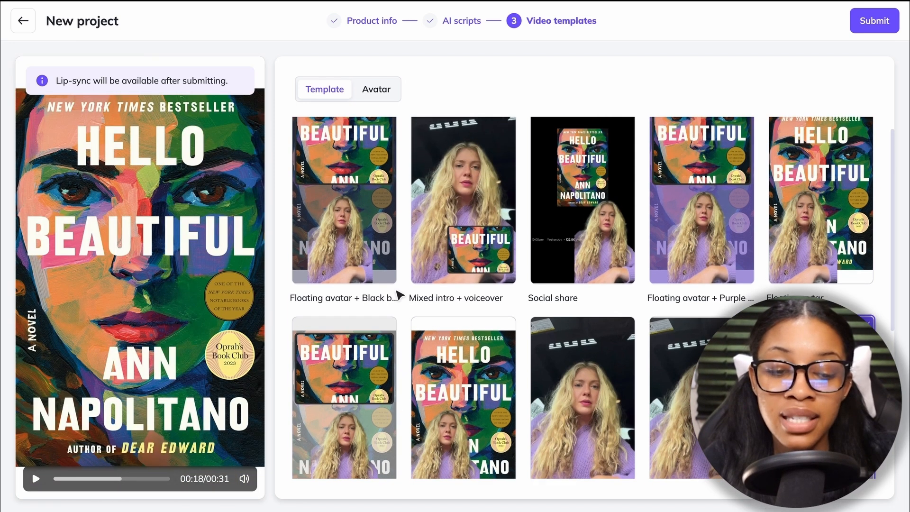
scroll(568, 271, "up", 1)
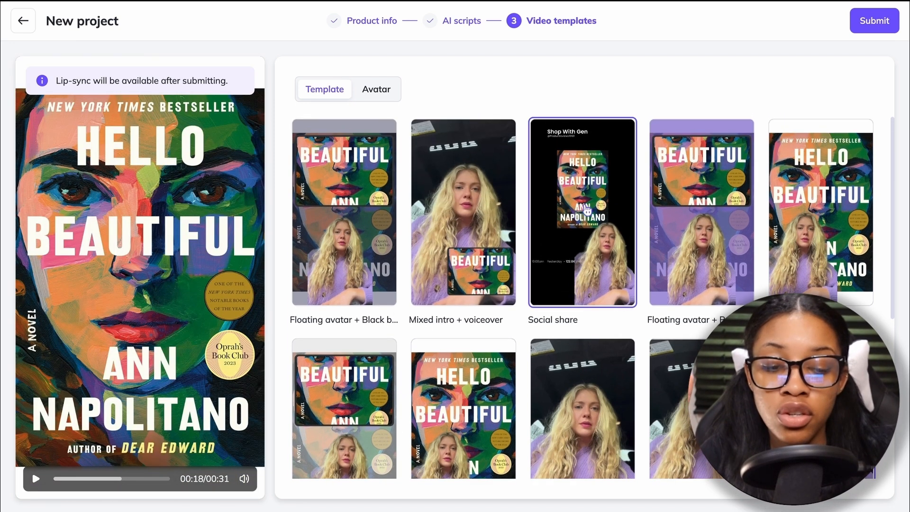
left_click(588, 209)
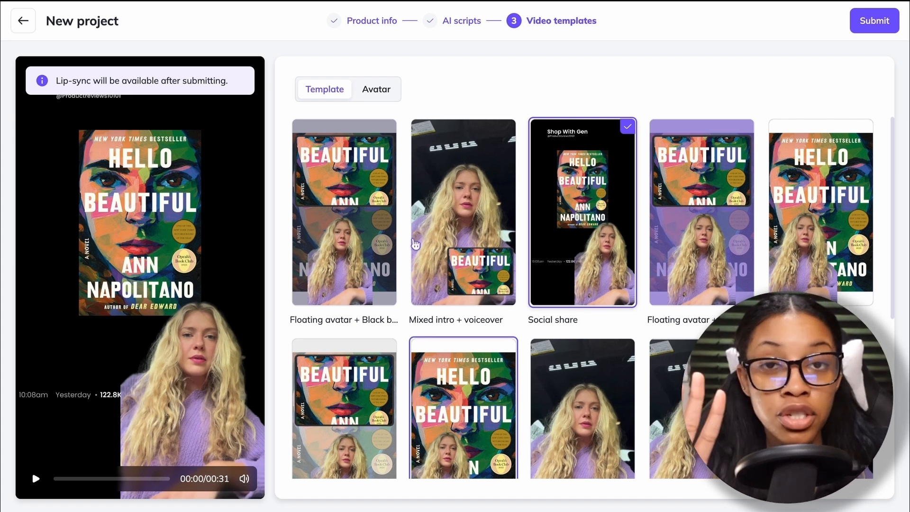
scroll(415, 303, "down", 5)
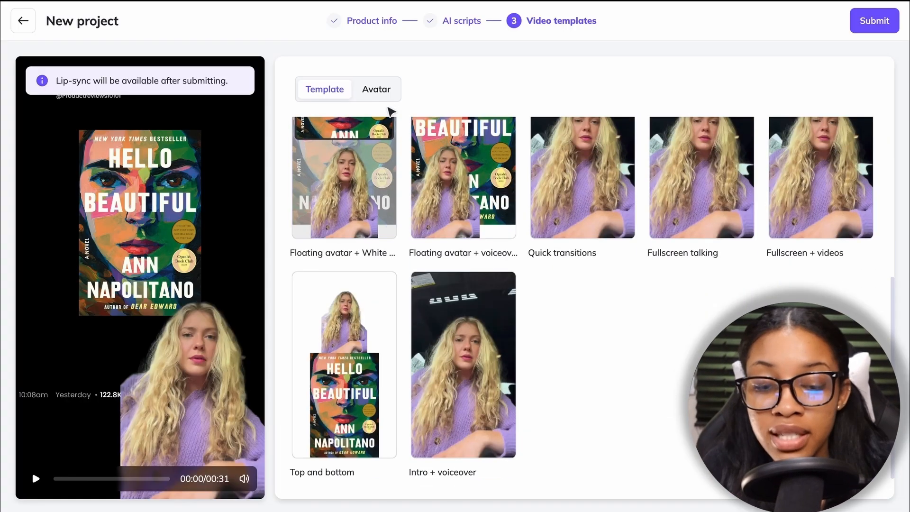
Step: Look over the avatar choices once more and return to the template layouts
left_click(379, 90)
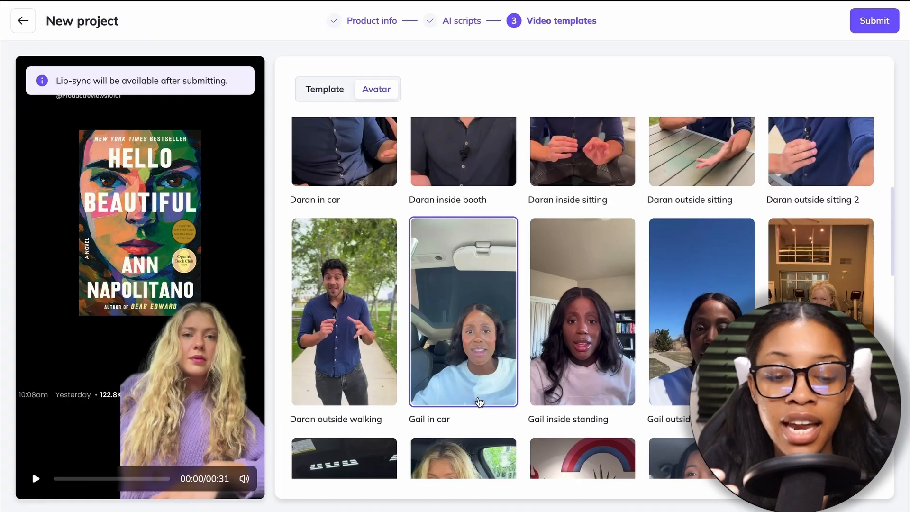
scroll(439, 298, "down", 5)
scroll(439, 299, "up", 2)
left_click(336, 95)
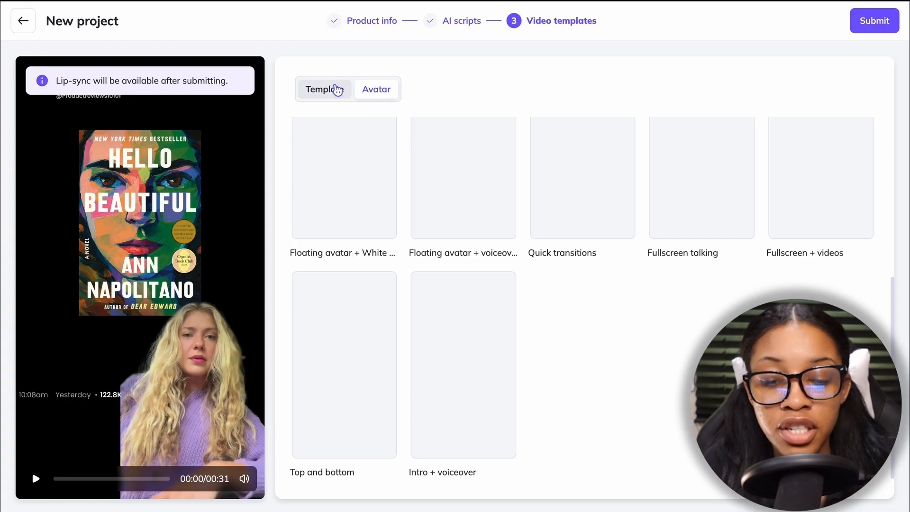
scroll(416, 290, "up", 3)
scroll(417, 289, "down", 3)
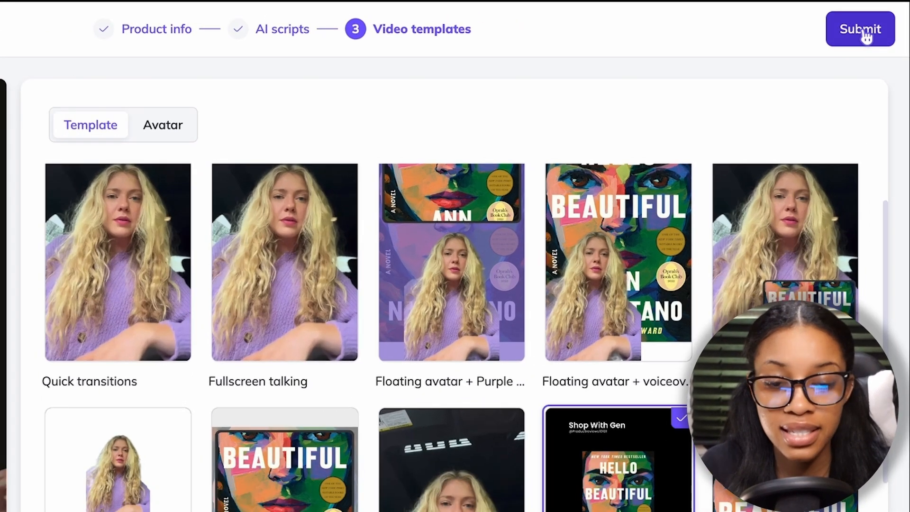
Step: Submit the UGC video for generation, return to the URL to UGC home and open the Hello Beautiful video
left_click(866, 36)
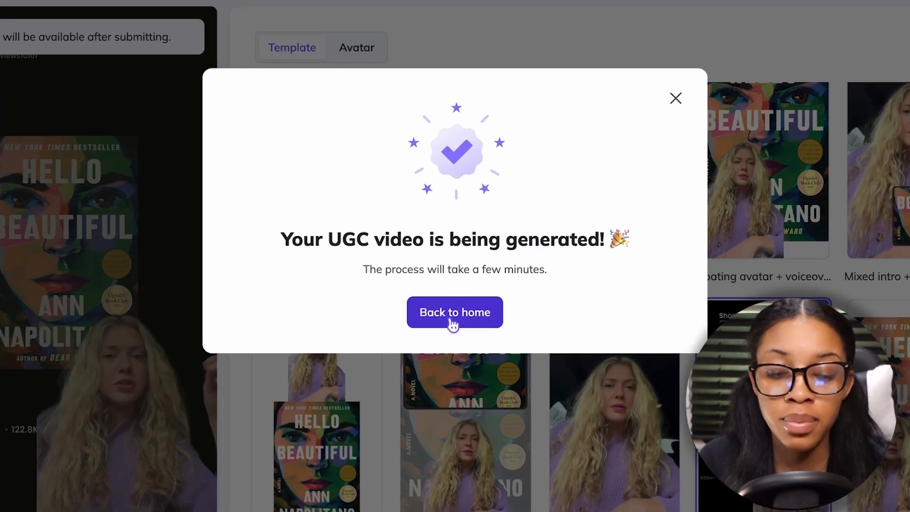
left_click(454, 322)
scroll(299, 274, "down", 3)
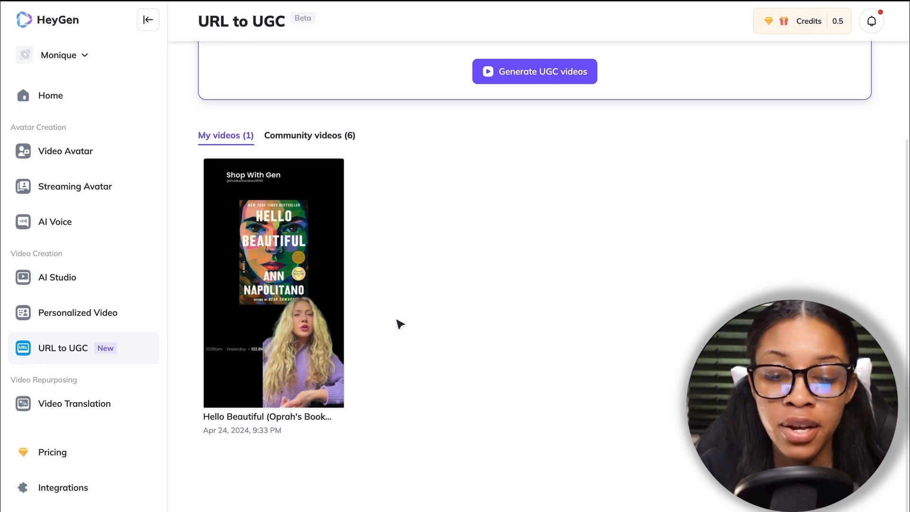
left_click(280, 268)
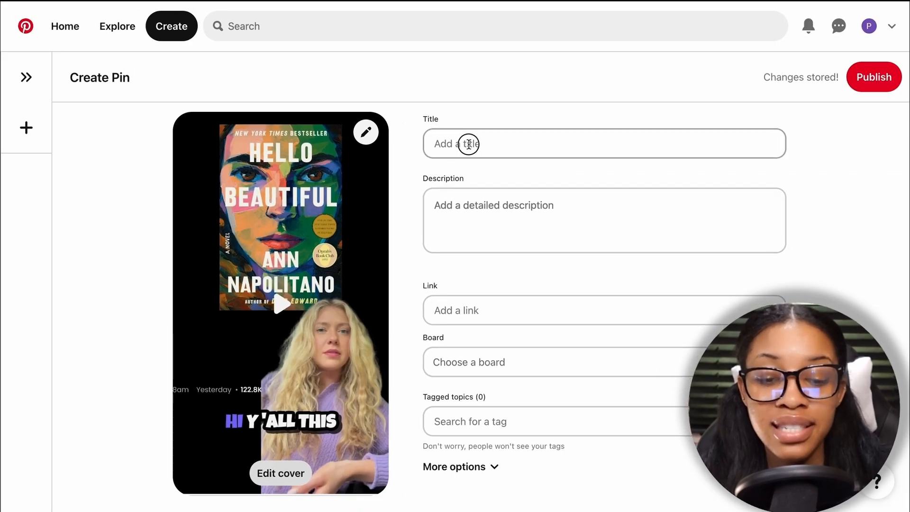
Step: Title the Pinterest pin “Hello Beautiful” My TOP book recommendation of the day! and describe the book as a best seller with over millions of readers
left_click(469, 144)
left_click(467, 230)
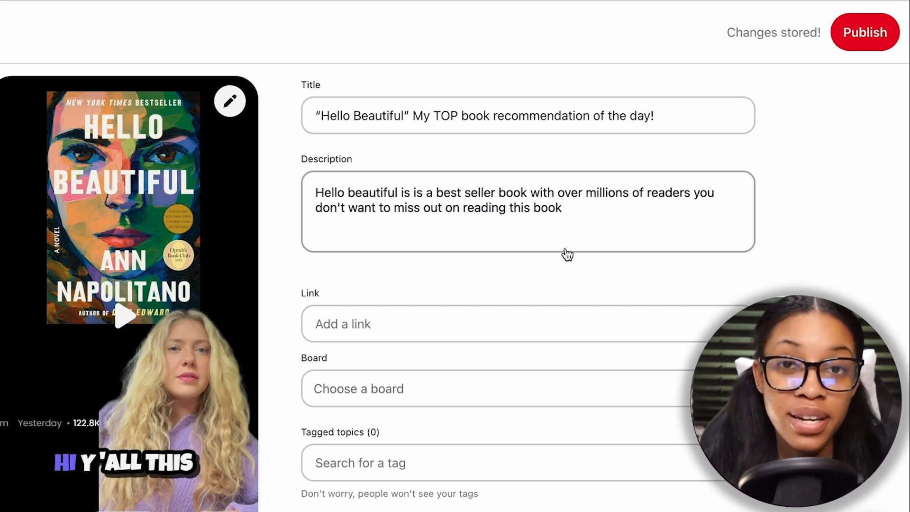
left_click(407, 193)
key("BackSpace")
key("BackSpace")
key("BackSpace")
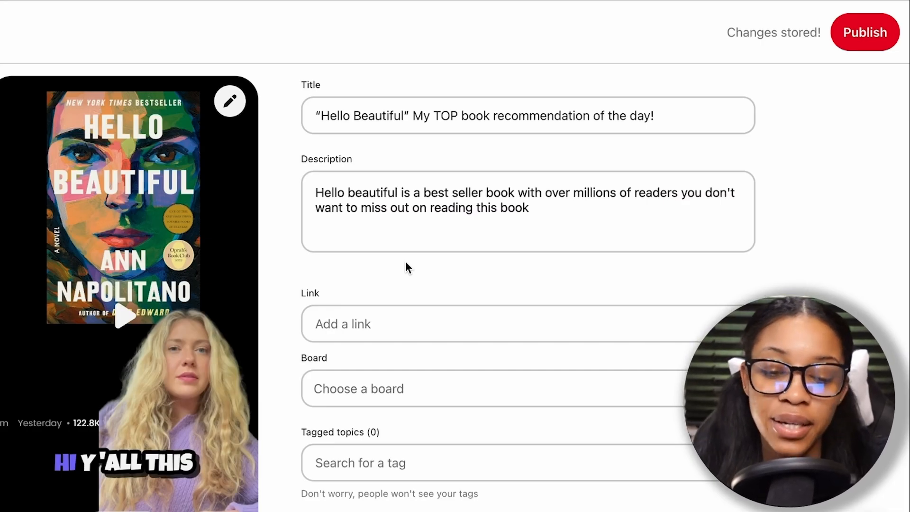
left_click(323, 319)
left_click(337, 324)
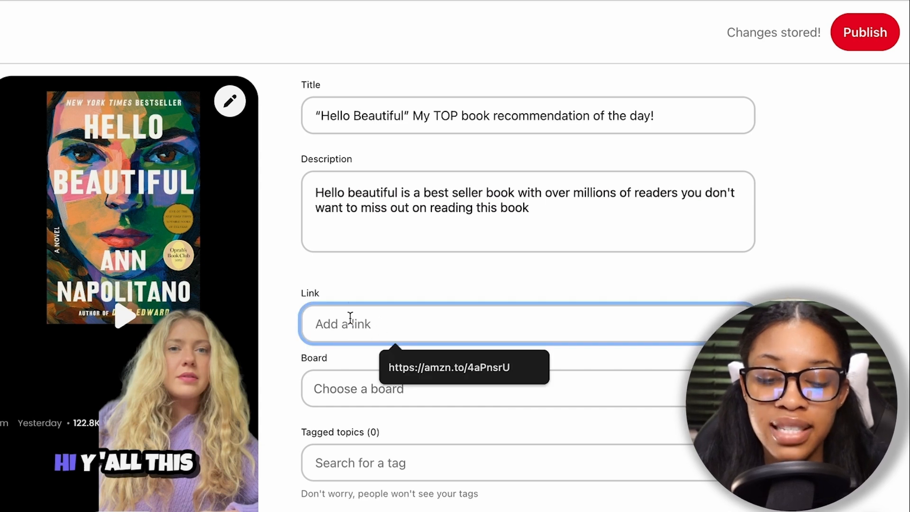
left_click(346, 273)
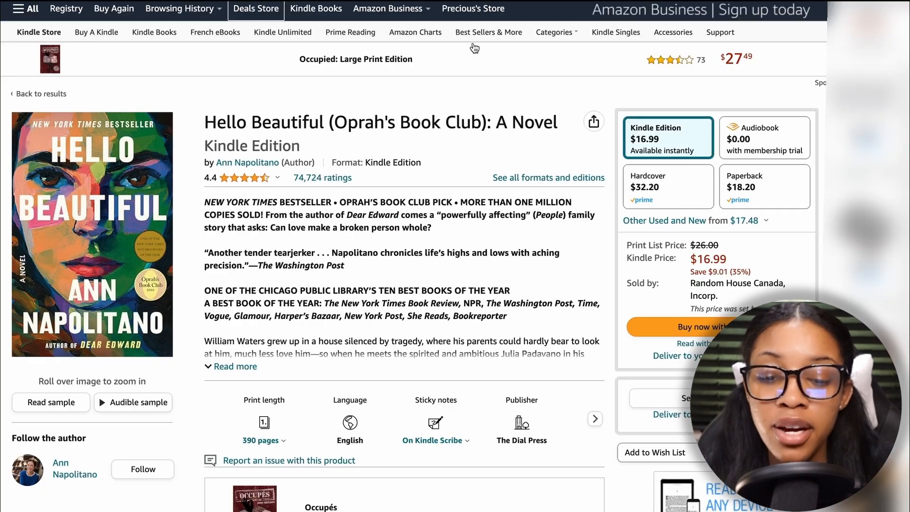
scroll(317, 98, "up", 3)
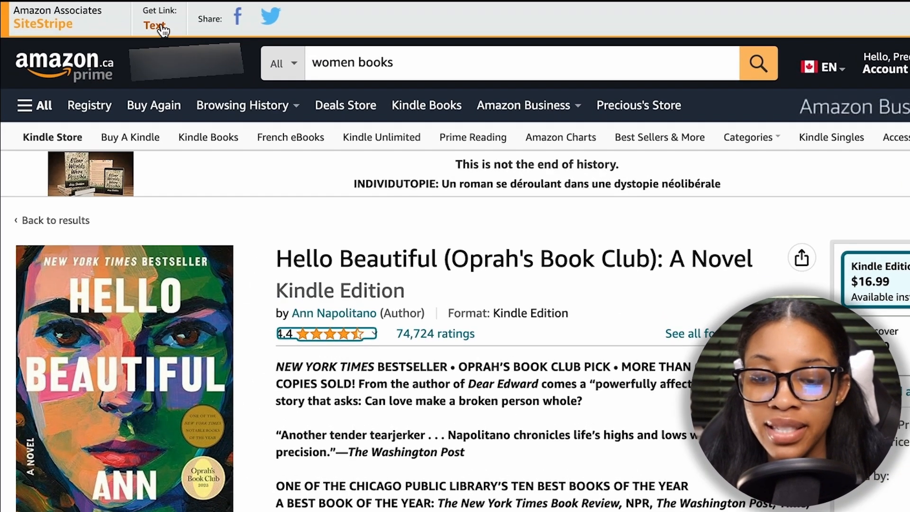
left_click(161, 27)
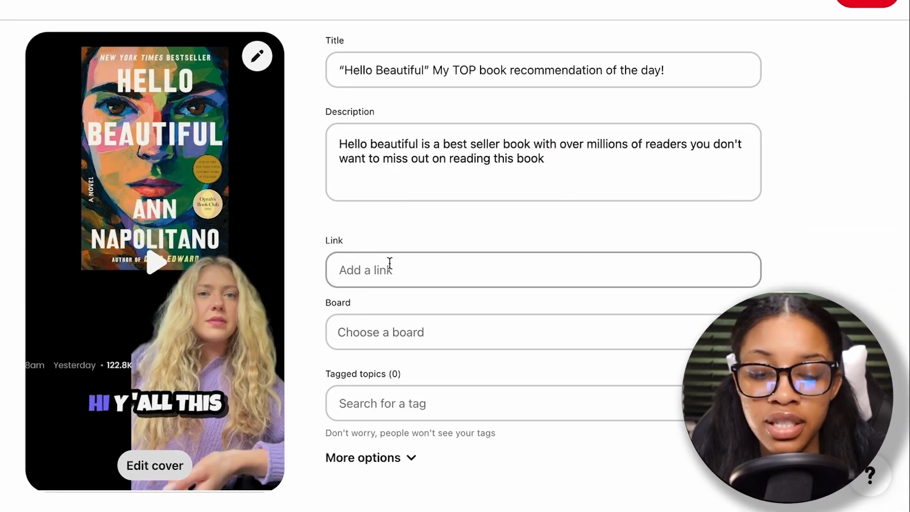
left_click(388, 263)
type("https://amzn.to/4damlEV")
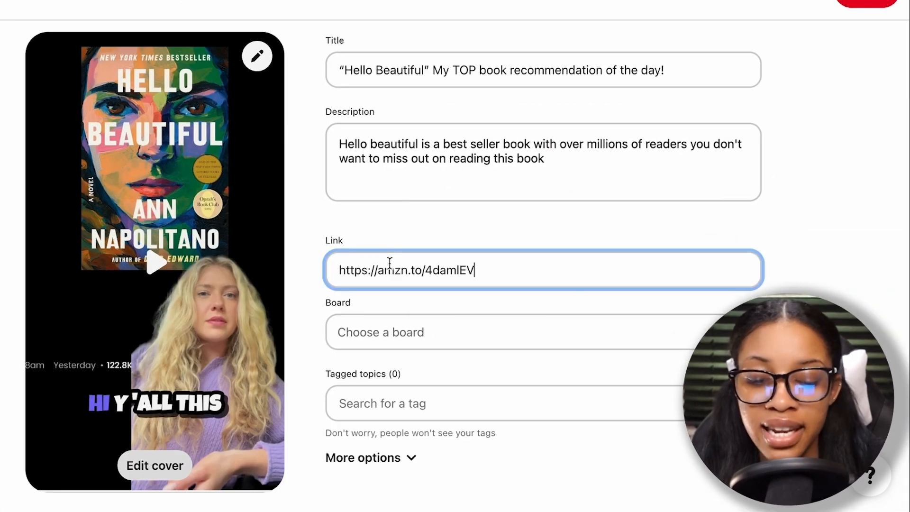
Step: Tag the pin with Book Lovers, Books to Read, Book Club, Book Illustration and Reading, and publish it
left_click(821, 228)
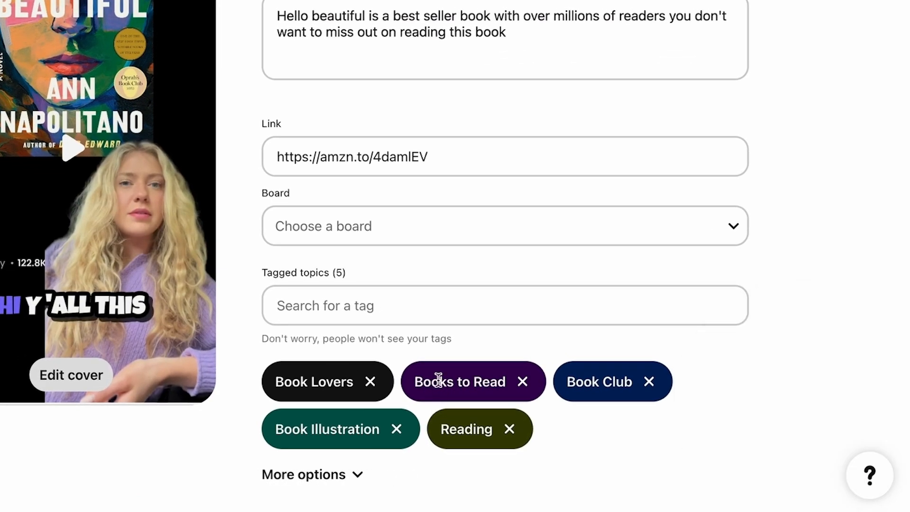
scroll(337, 285, "up", 3)
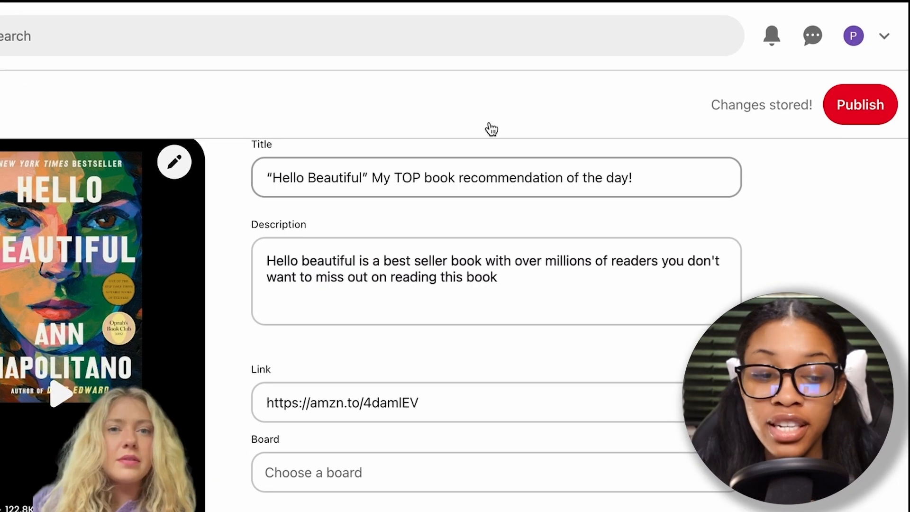
left_click(864, 122)
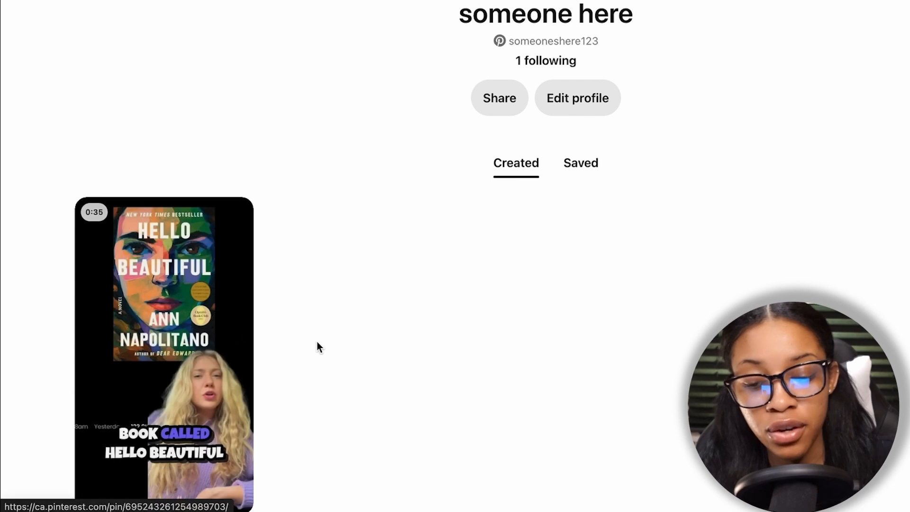
Step: Open the published Hello Beautiful pin and follow its amzn.to link to check the Amazon product page
left_click(213, 346)
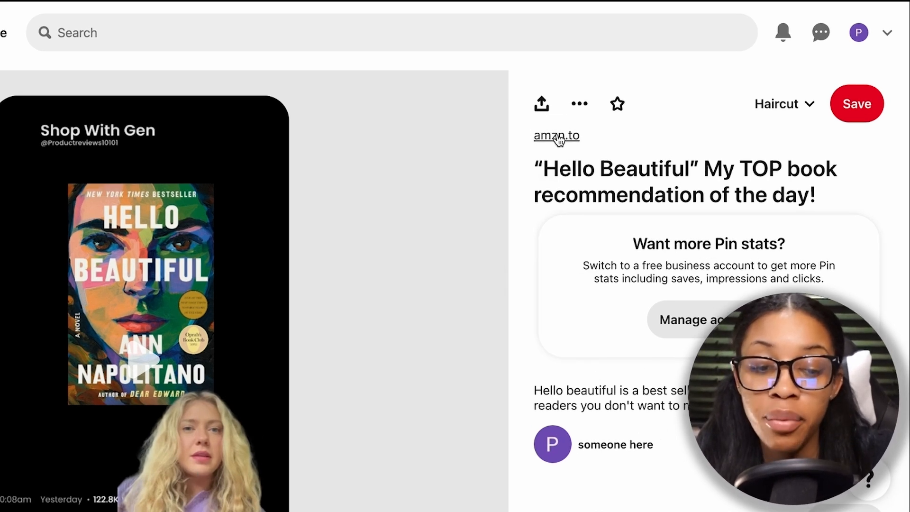
left_click(557, 136)
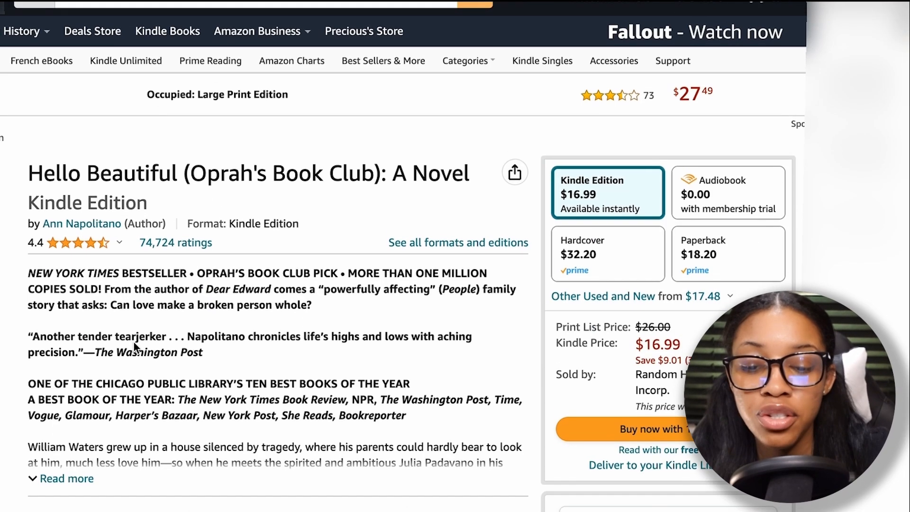